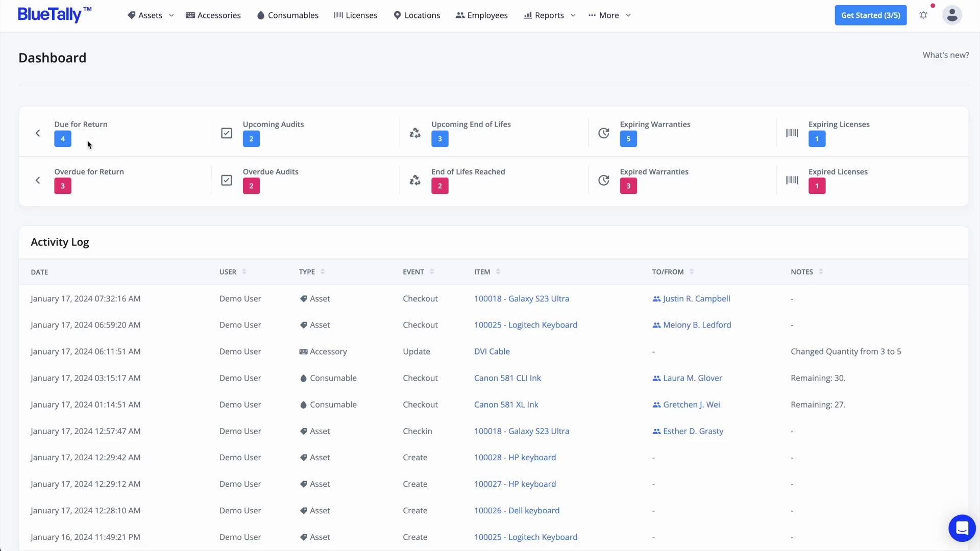
Look through the full asset list in BlueTally.
left_click(88, 145)
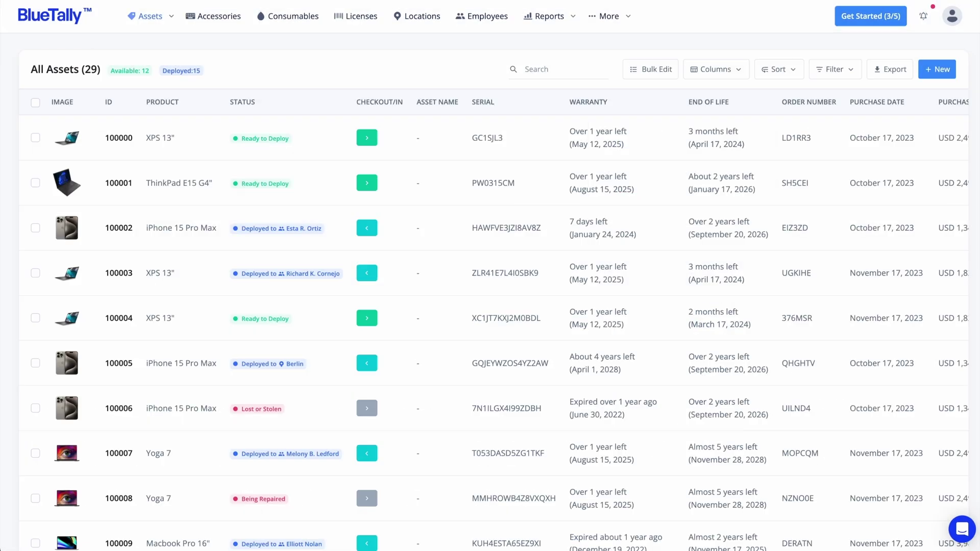
scroll(930, 504, "down", 5)
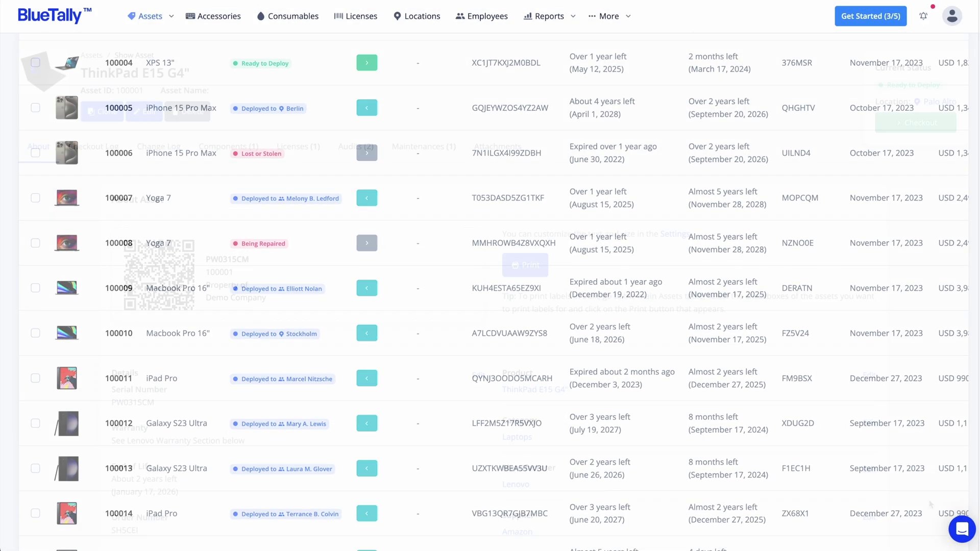
scroll(929, 500, "down", 12)
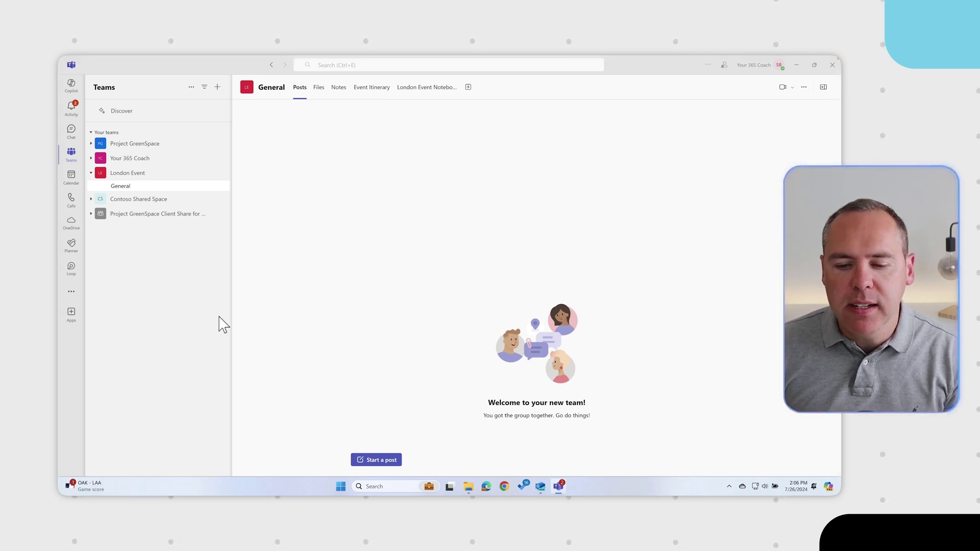
In Microsoft Teams, create the private team "Project Zero for Joe Bloggs Limited", described as used to collaborate on Files with Joe Bloggs Limited under Project Zero.
left_click(217, 87)
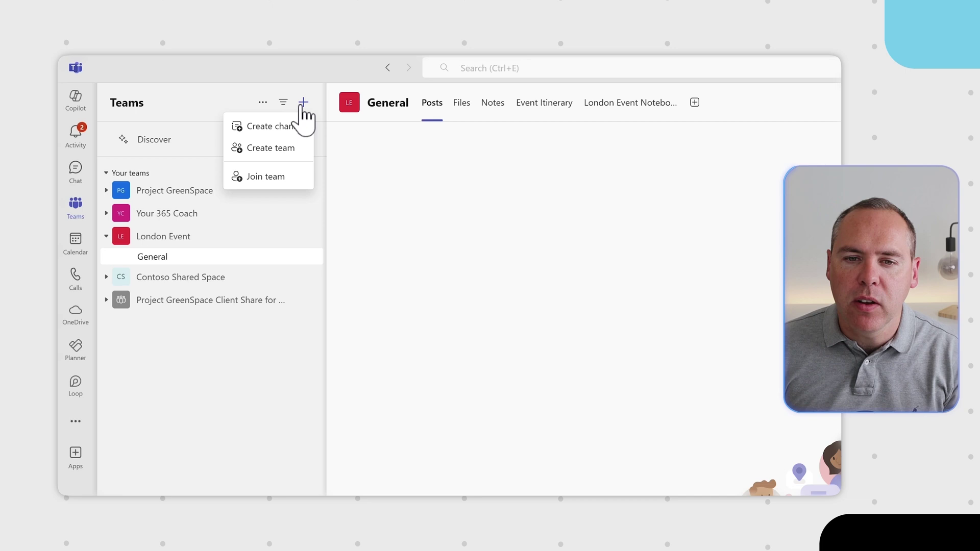
left_click(285, 148)
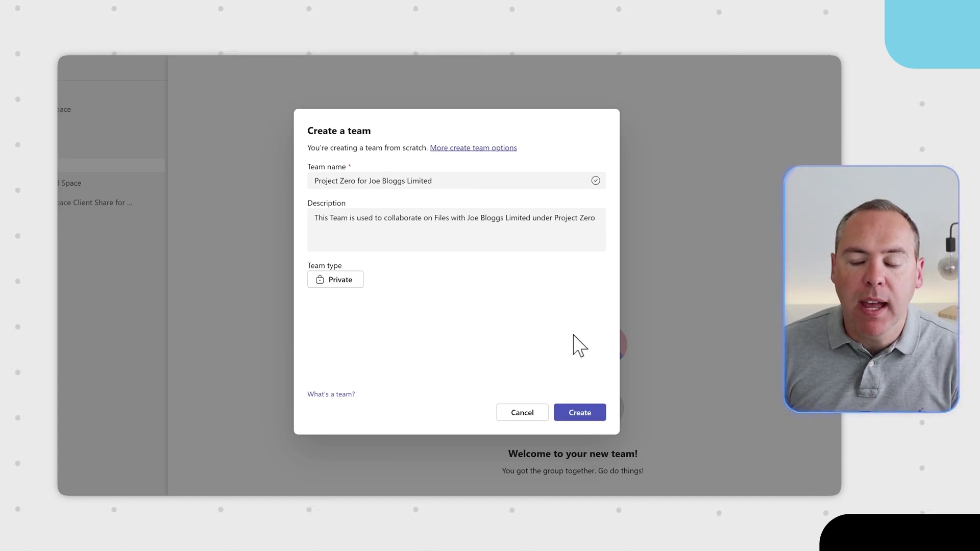
left_click(585, 413)
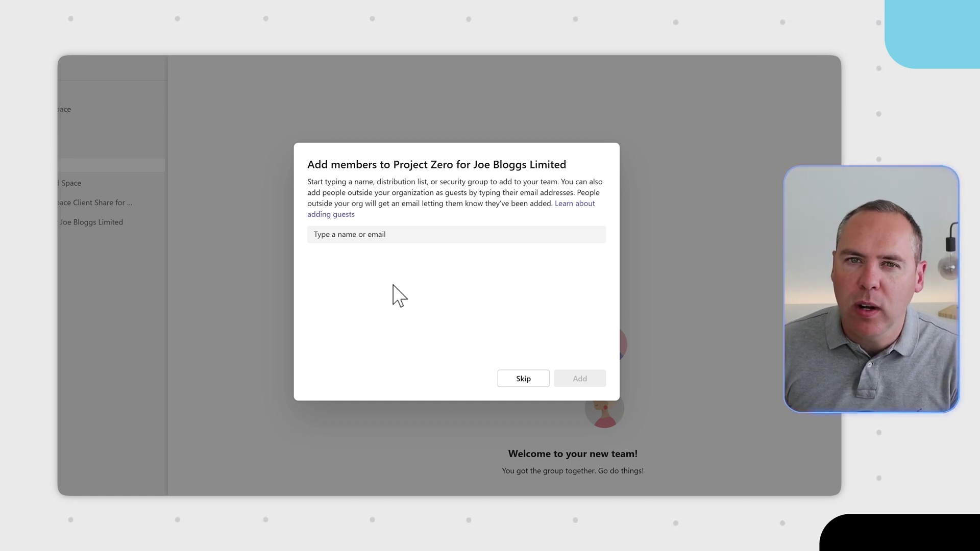
Add an internal colleague to the Project Zero for Joe Bloggs Limited team with the Member role.
left_click(363, 235)
type("Megab")
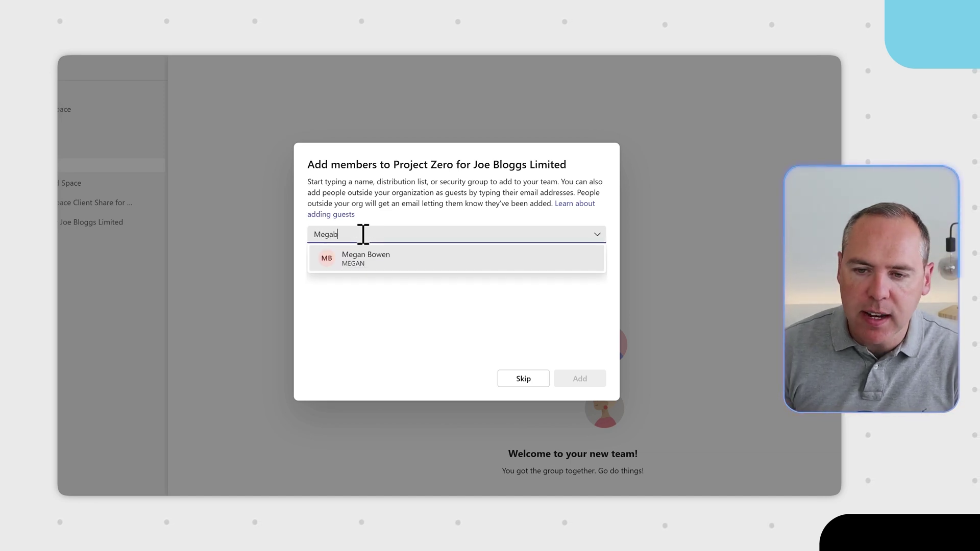
left_click(363, 257)
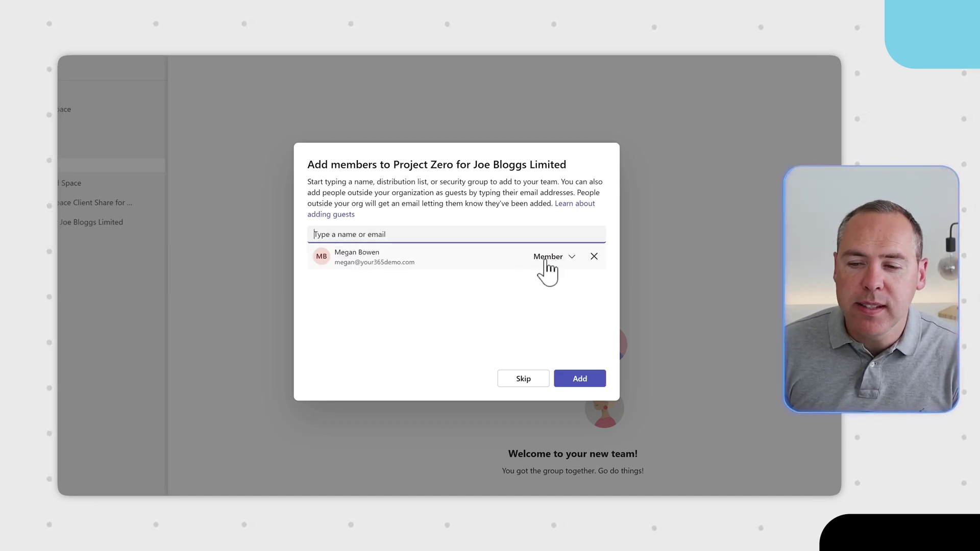
left_click(572, 258)
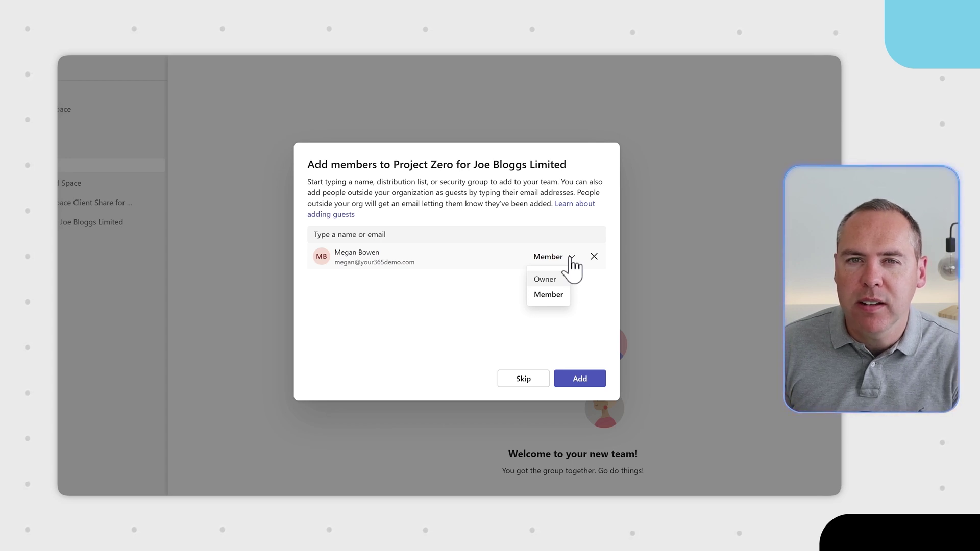
left_click(571, 258)
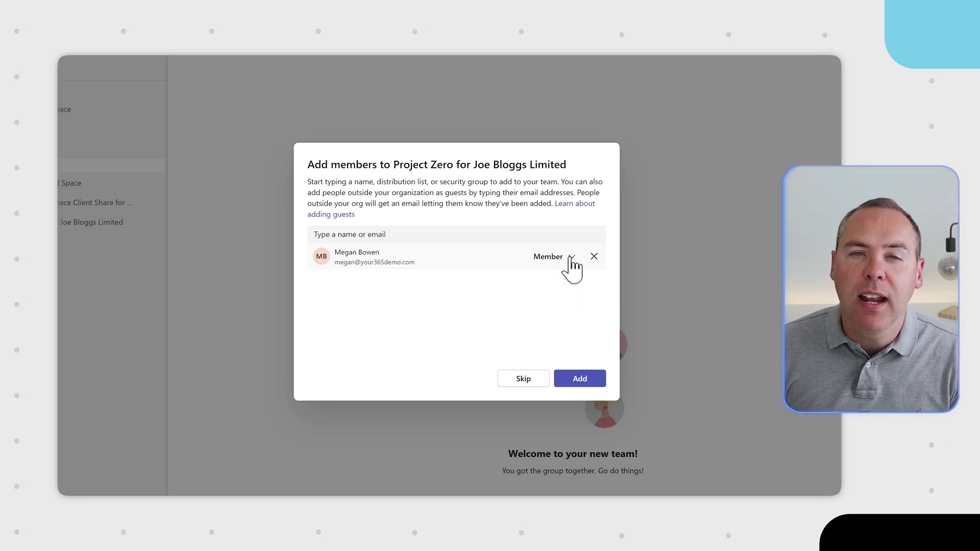
left_click(584, 393)
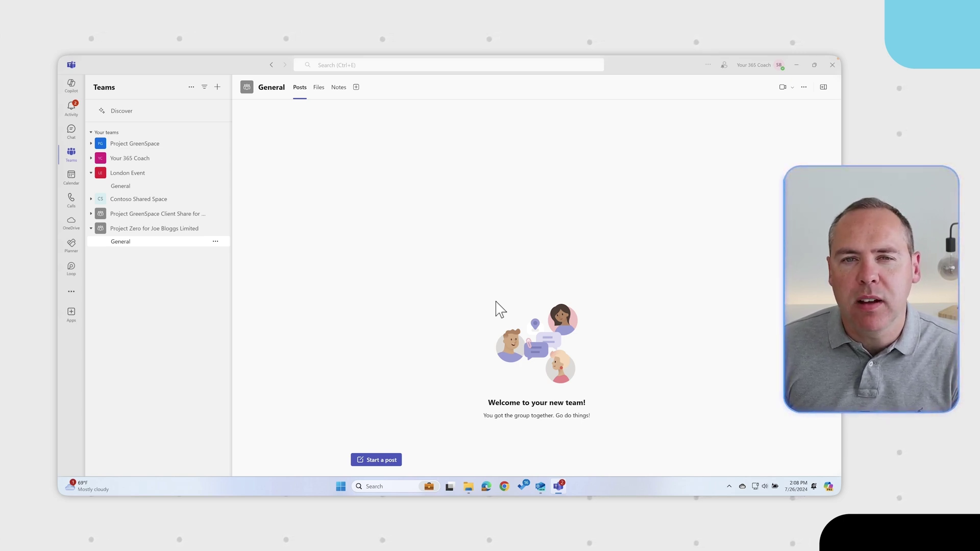
Create the folders "Legal Files for Review" and "Project Files" in the General channel's files and open Legal Files for Review.
left_click(318, 90)
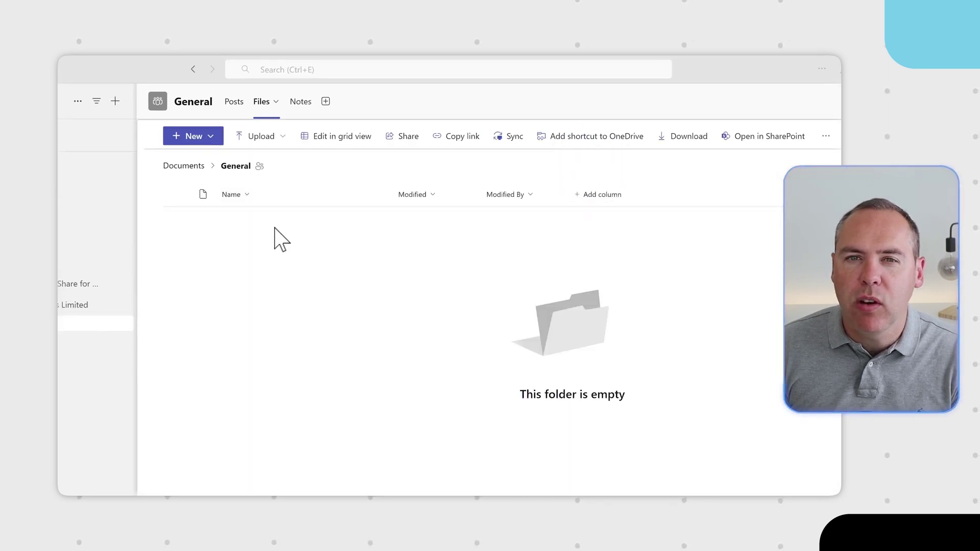
left_click(209, 141)
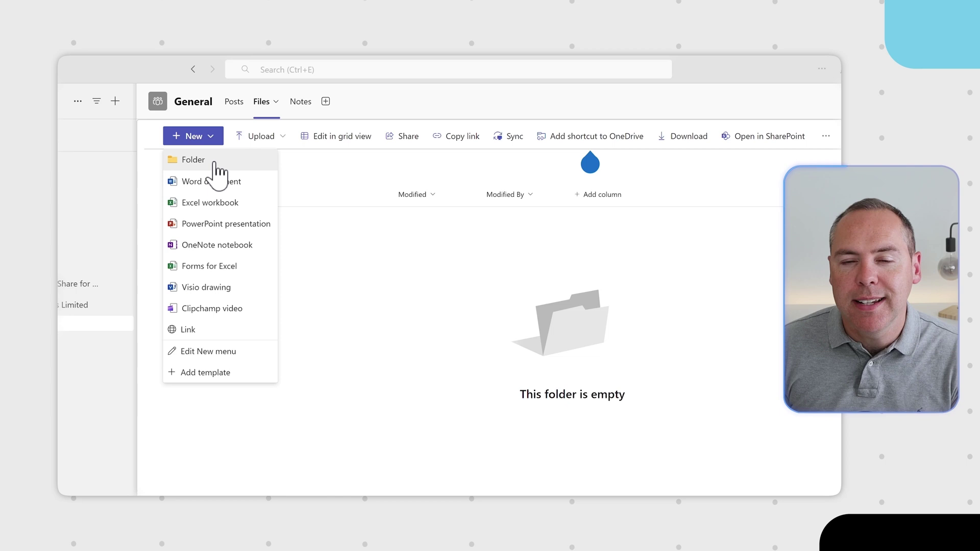
left_click(213, 161)
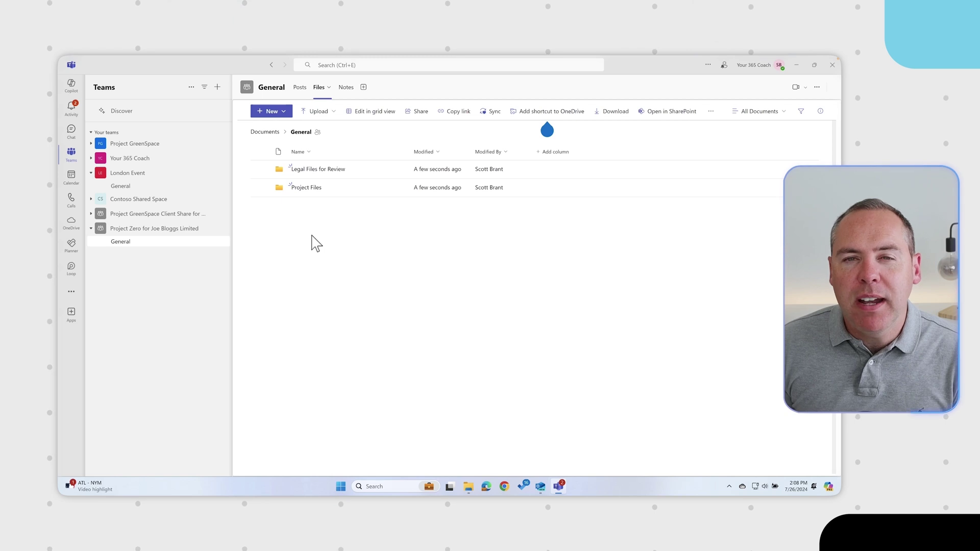
left_click(315, 169)
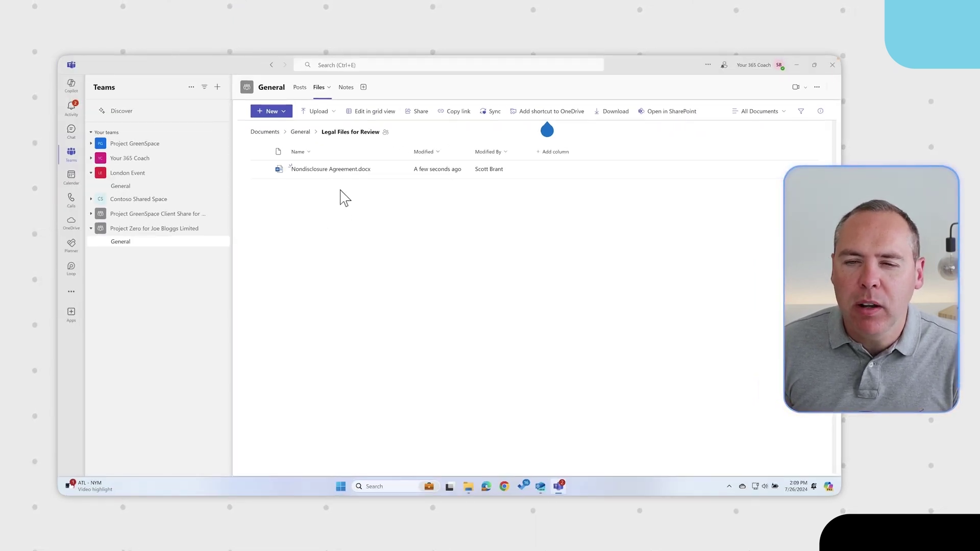
Post an announcement titled "Welcome to our Collab Space for Project Zero" about secure file and folder sharing with the team at Joe Bloggs Limited.
left_click(299, 91)
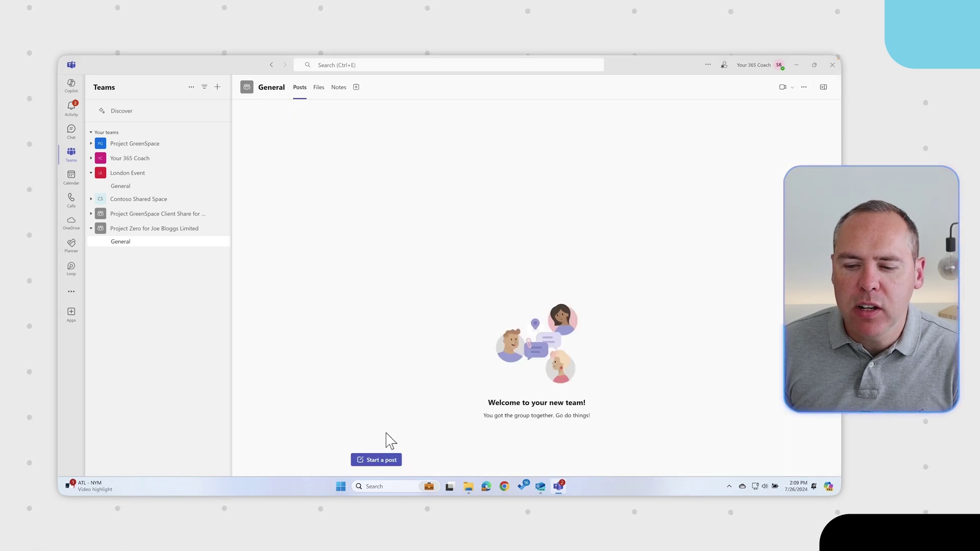
left_click(308, 456)
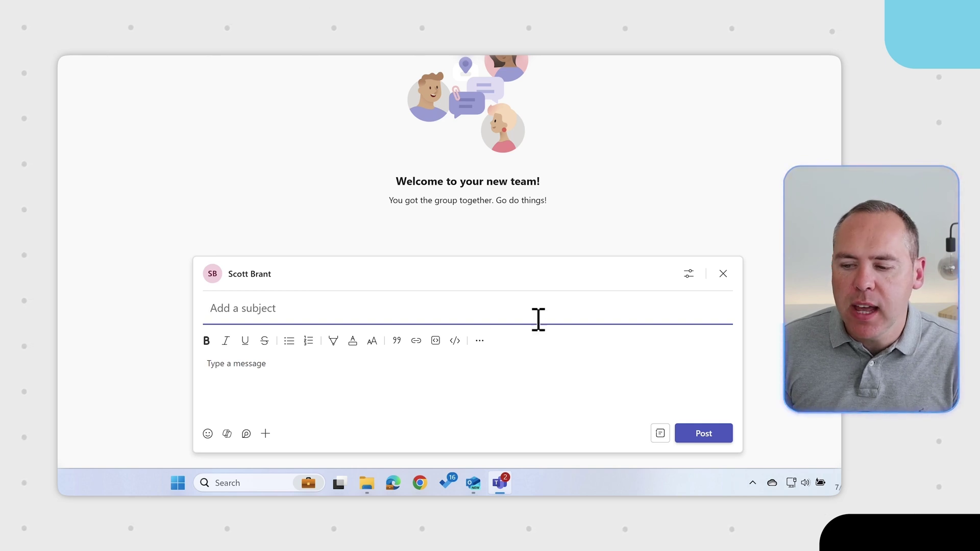
left_click(660, 434)
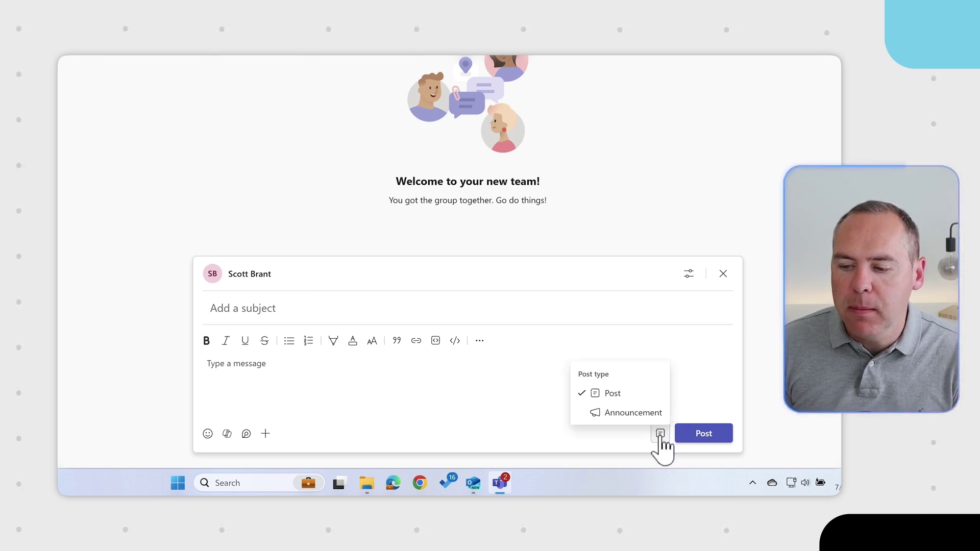
left_click(638, 414)
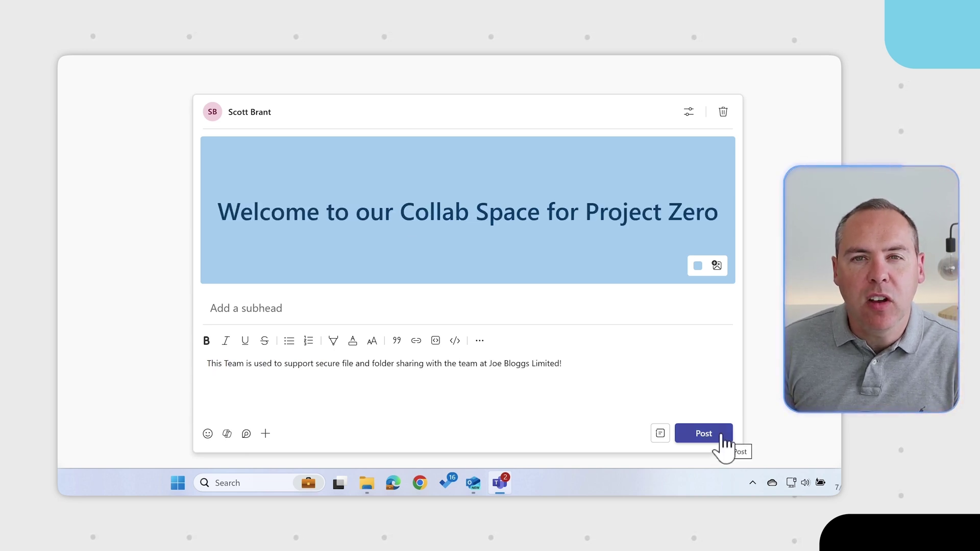
left_click(723, 437)
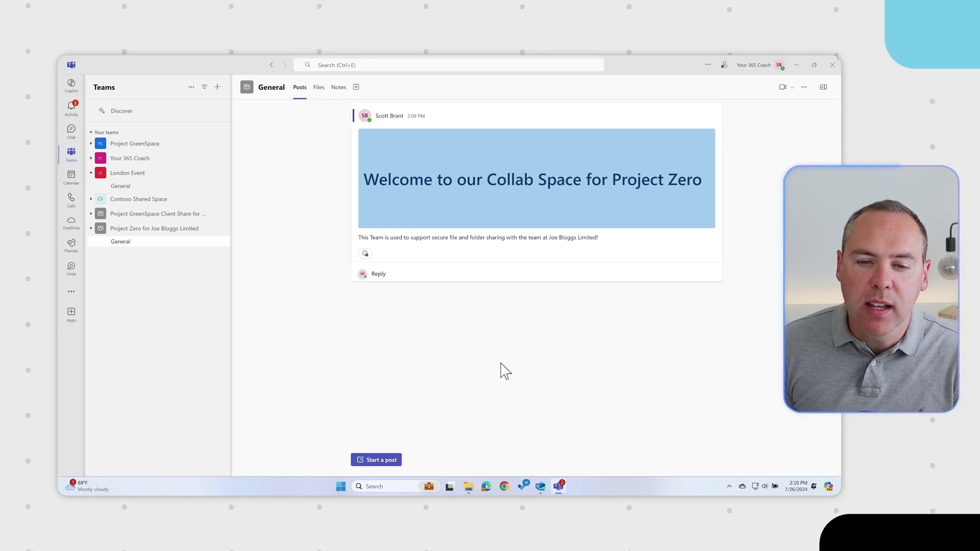
Add the external contact to the Project Zero for Joe Bloggs Limited team as a guest, using their e-mail address.
left_click(217, 228)
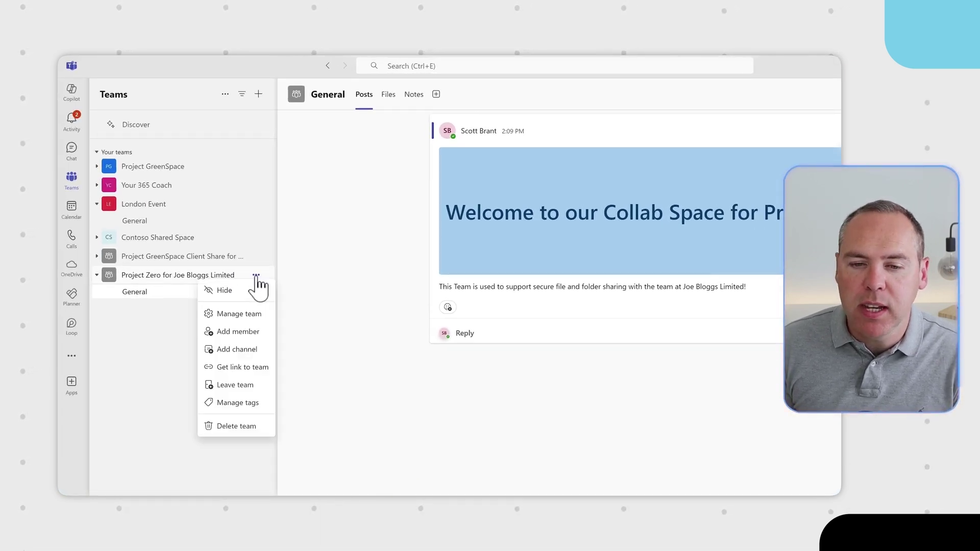
left_click(244, 338)
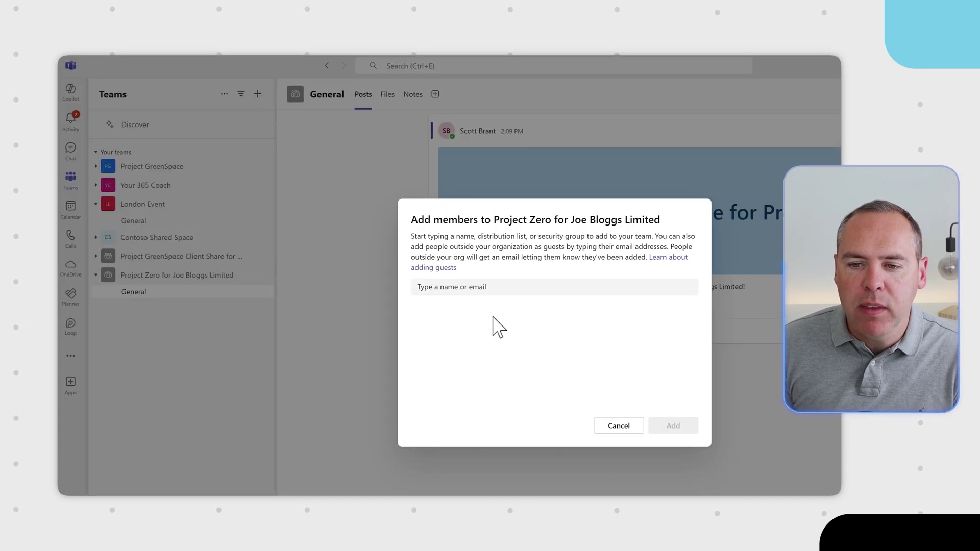
left_click(427, 287)
type("scott@")
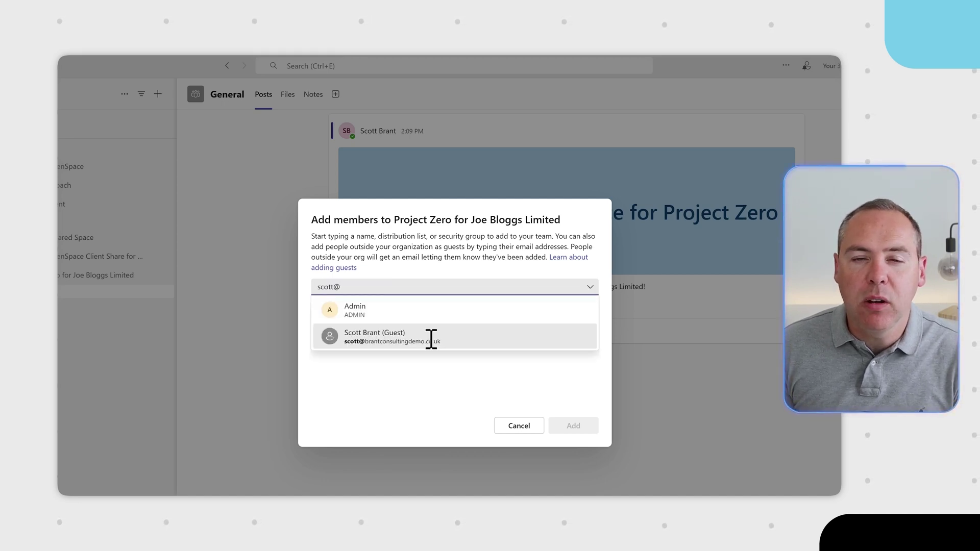
left_click(431, 339)
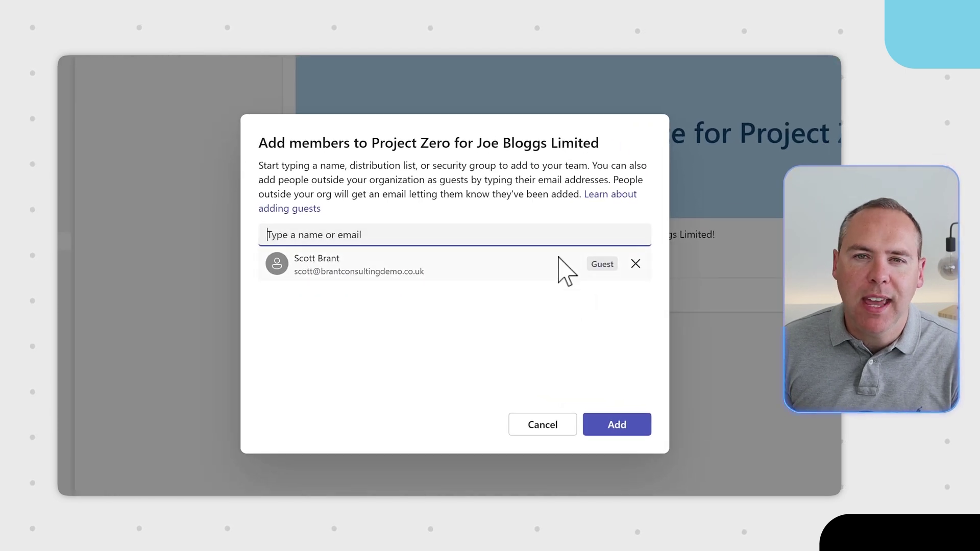
left_click(577, 294)
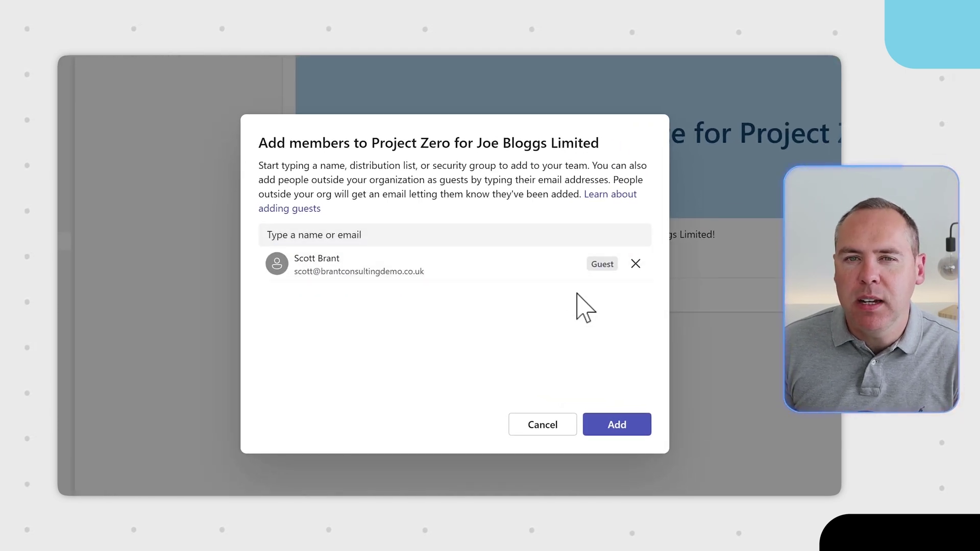
left_click(612, 429)
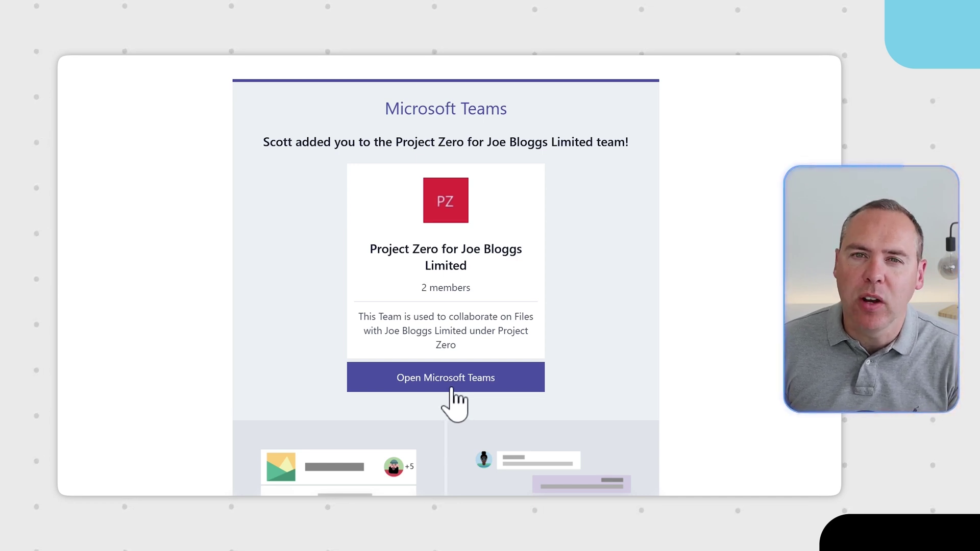
As the guest, open Teams from the invitation email and go to the General channel of Project Zero for Joe Bloggs Limited.
left_click(452, 389)
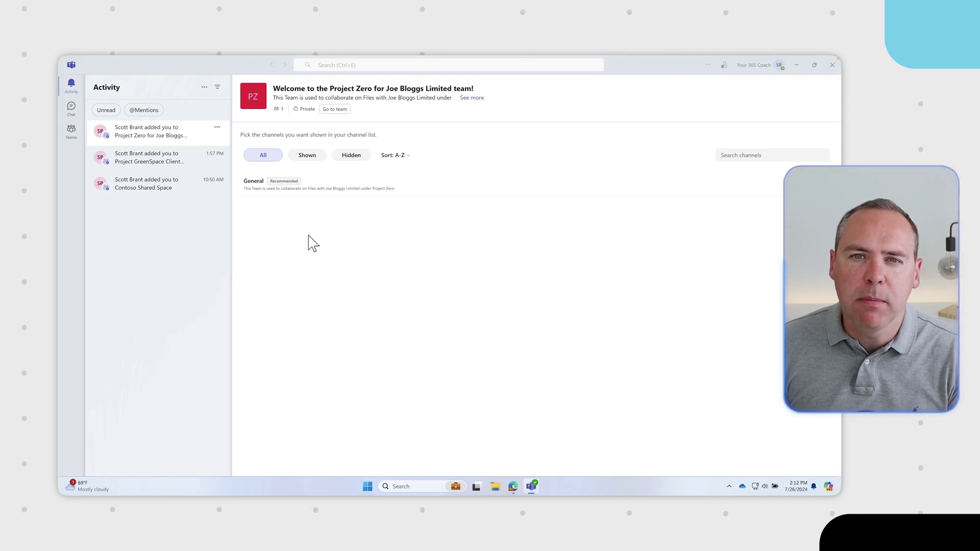
left_click(73, 132)
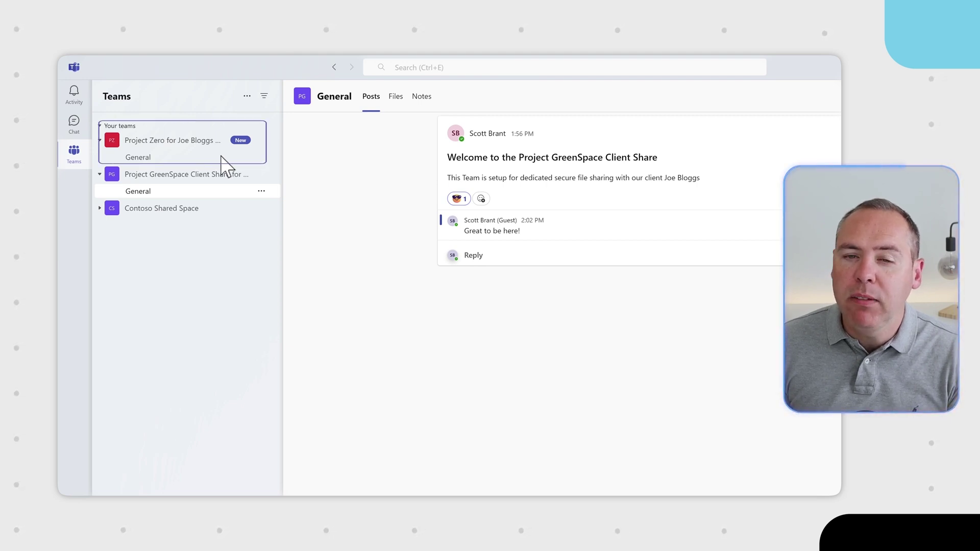
left_click(148, 158)
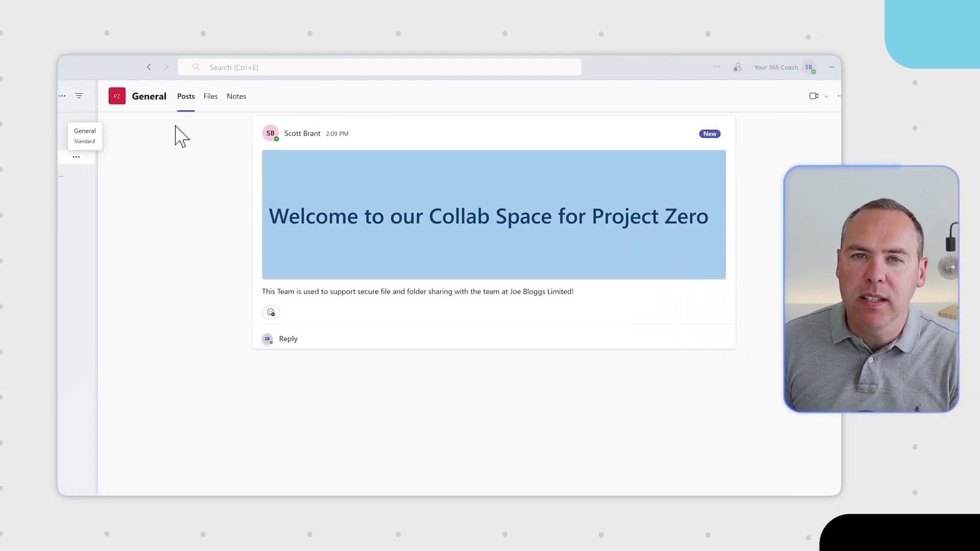
Add an emoji reaction to the Project Zero welcome announcement and start a reply to it.
left_click(271, 312)
left_click(205, 169)
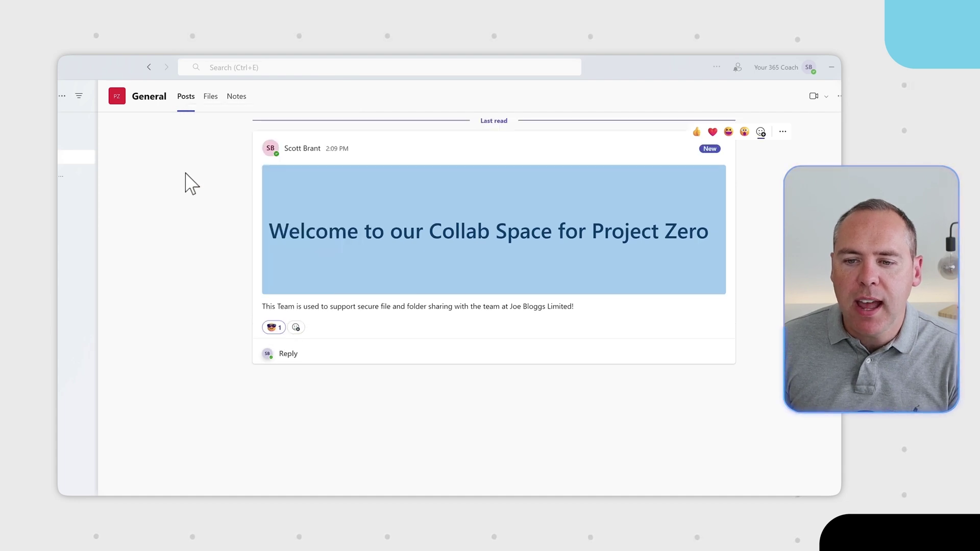
left_click(294, 354)
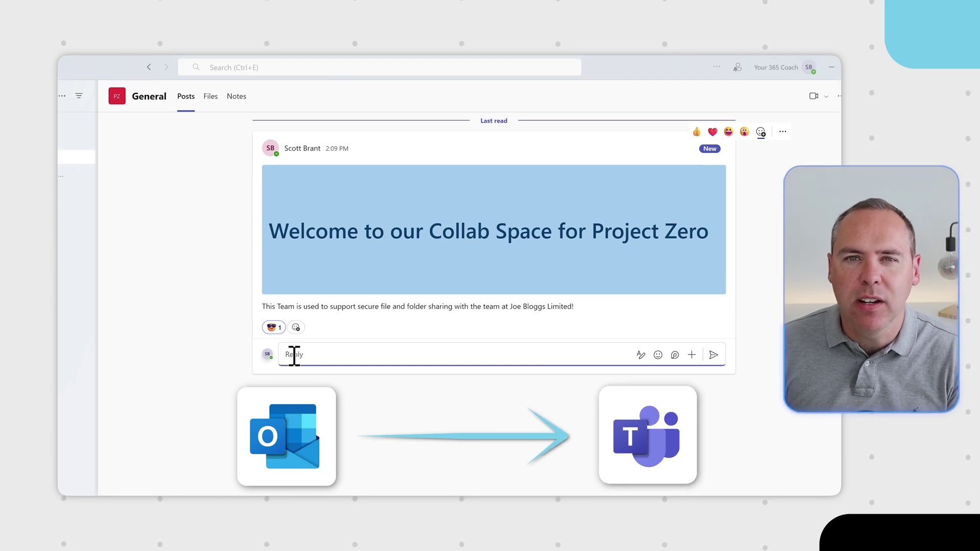
Open the Nondisclosure Agreement document from the channel's Legal Files for Review folder in the browser.
left_click(212, 104)
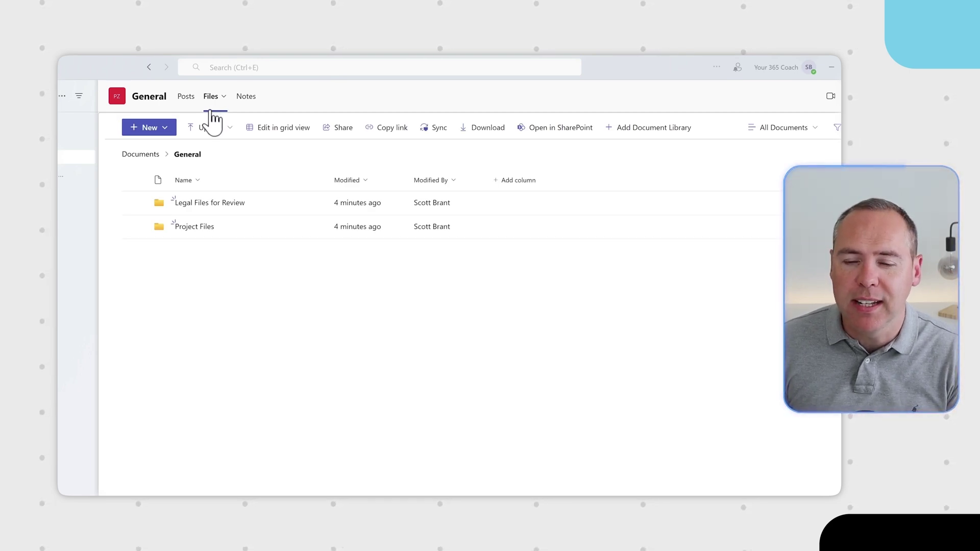
left_click(201, 203)
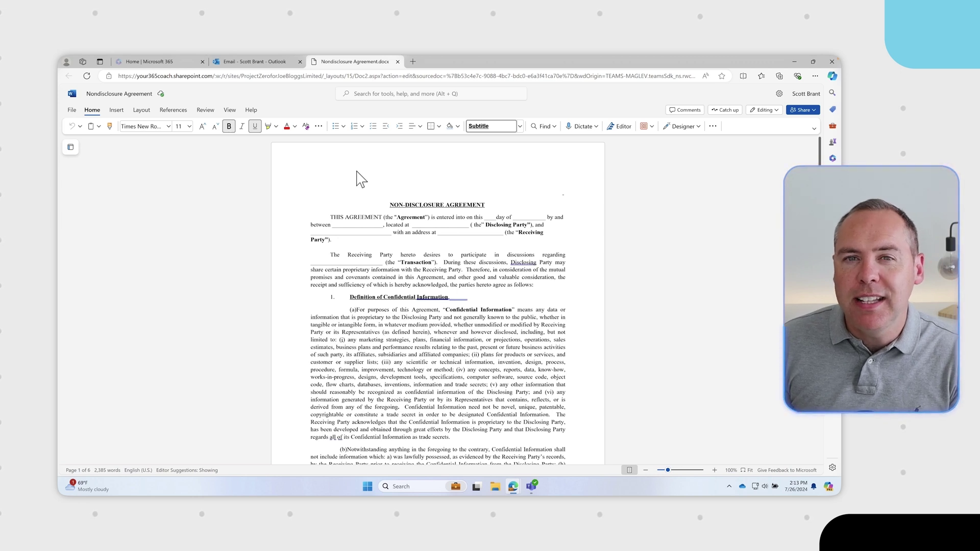
Set the font size of the NON-DISCLOSURE AGREEMENT title in the shared document to 18.
left_click(398, 205)
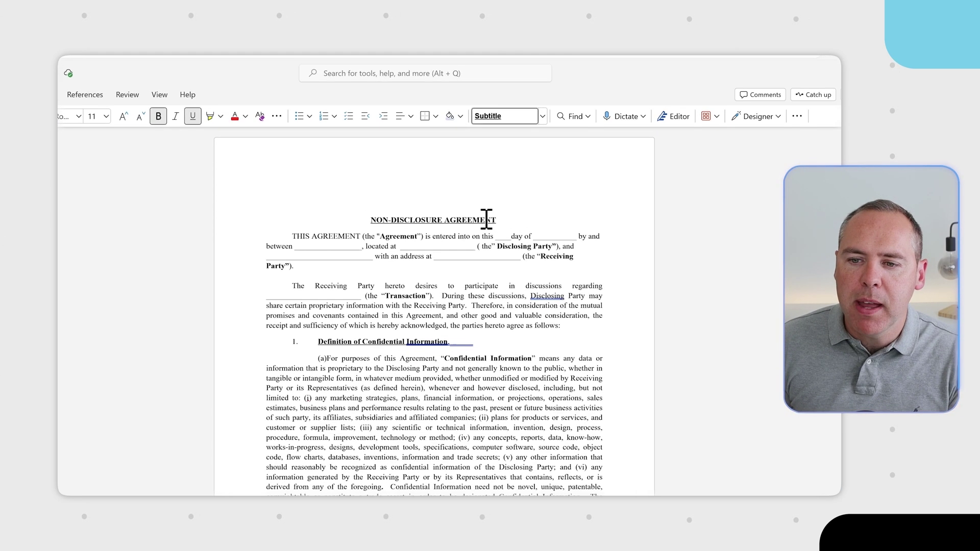
left_click_drag(492, 213, 376, 213)
left_click(143, 121)
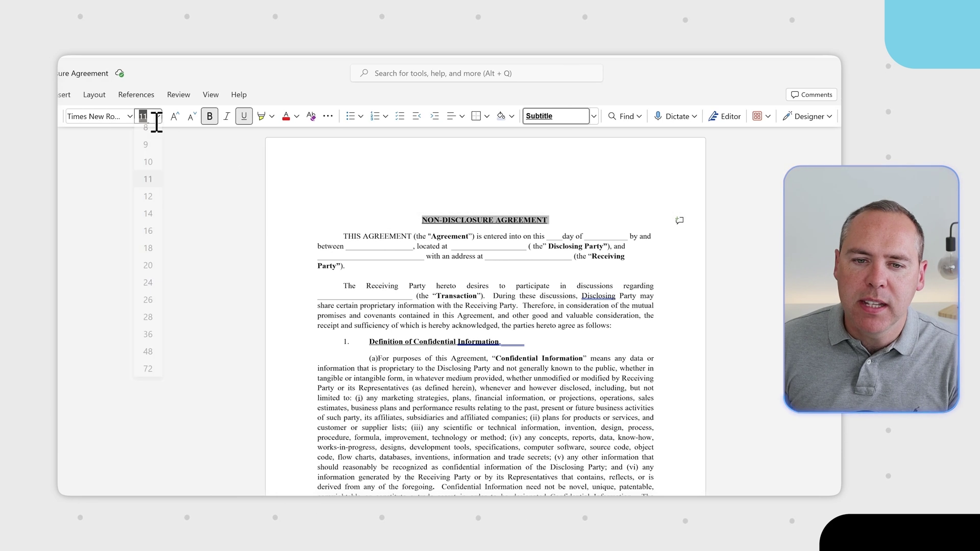
left_click(147, 249)
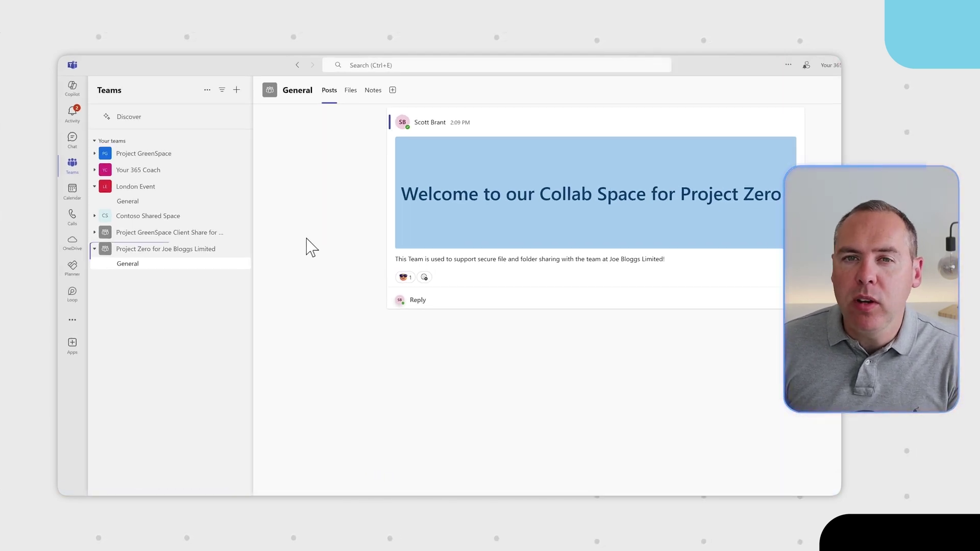
Open member management for the Project Zero for Joe Bloggs Limited team and remove the guest from its members and guests.
left_click(265, 282)
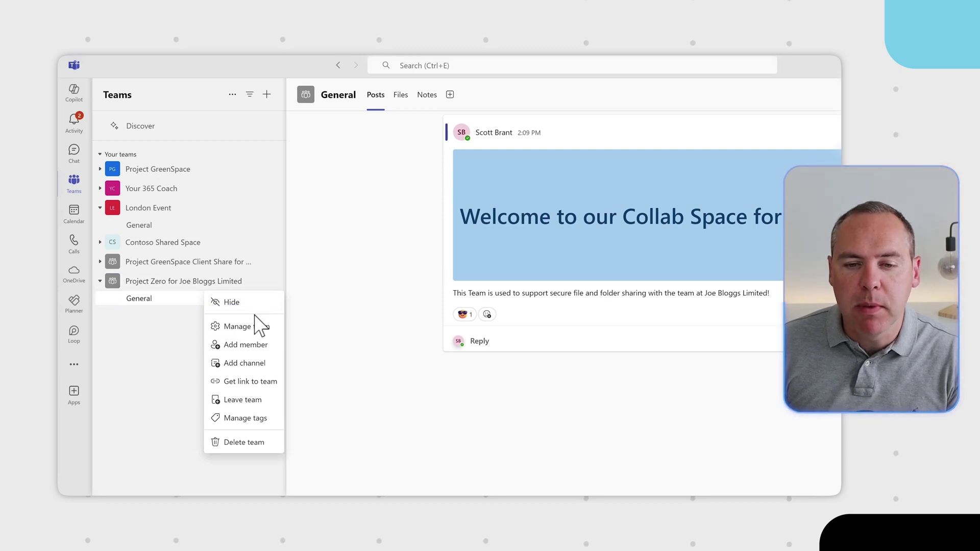
left_click(254, 331)
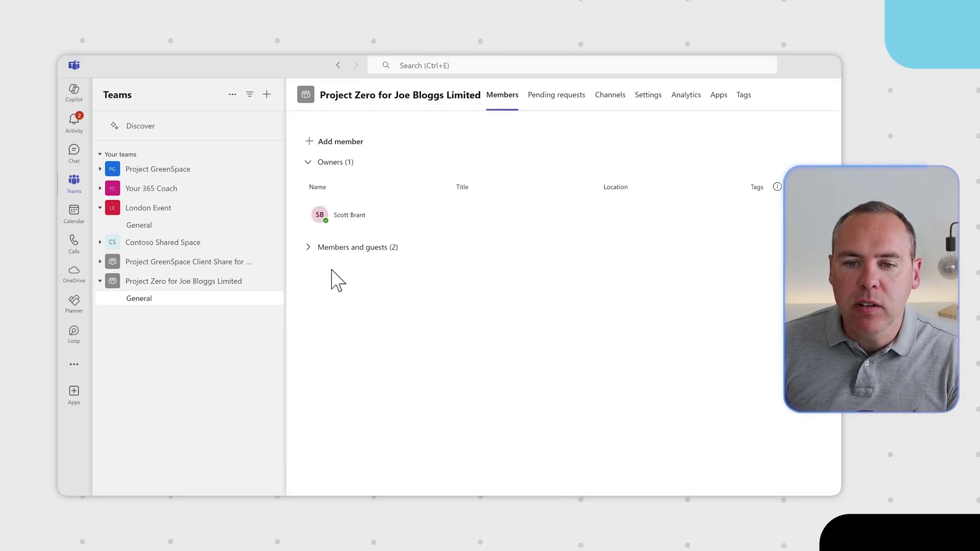
left_click(307, 255)
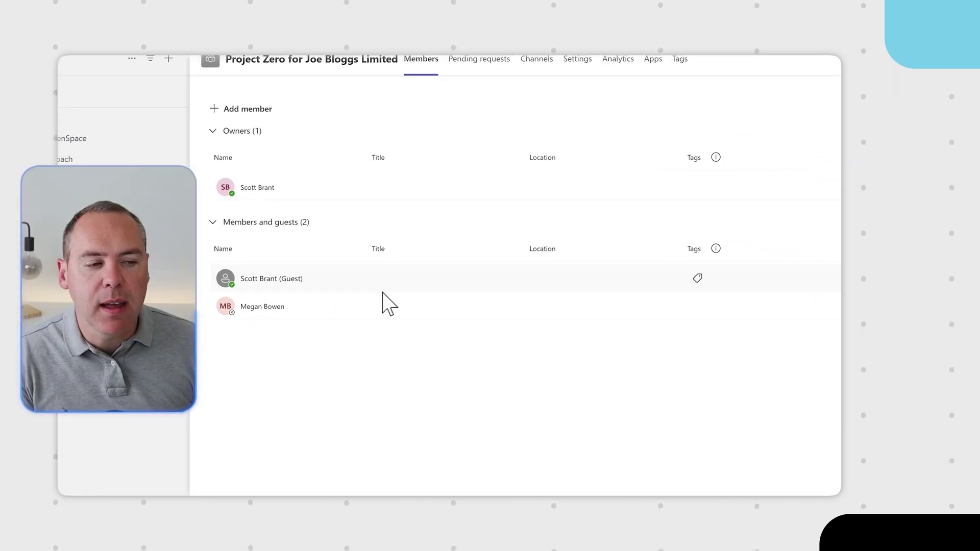
left_click(835, 189)
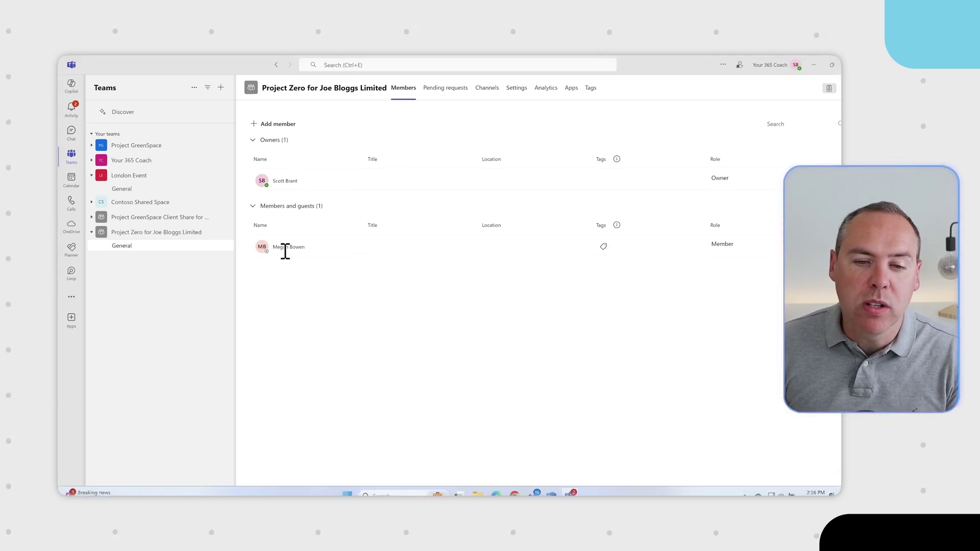
Open the Add member option for the Project Zero for Joe Bloggs Limited team.
left_click(215, 227)
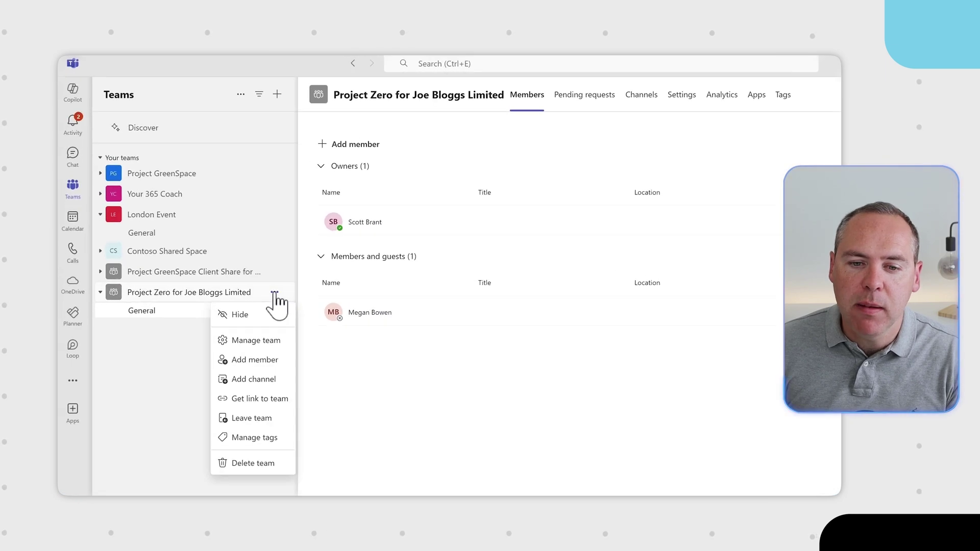
left_click(267, 360)
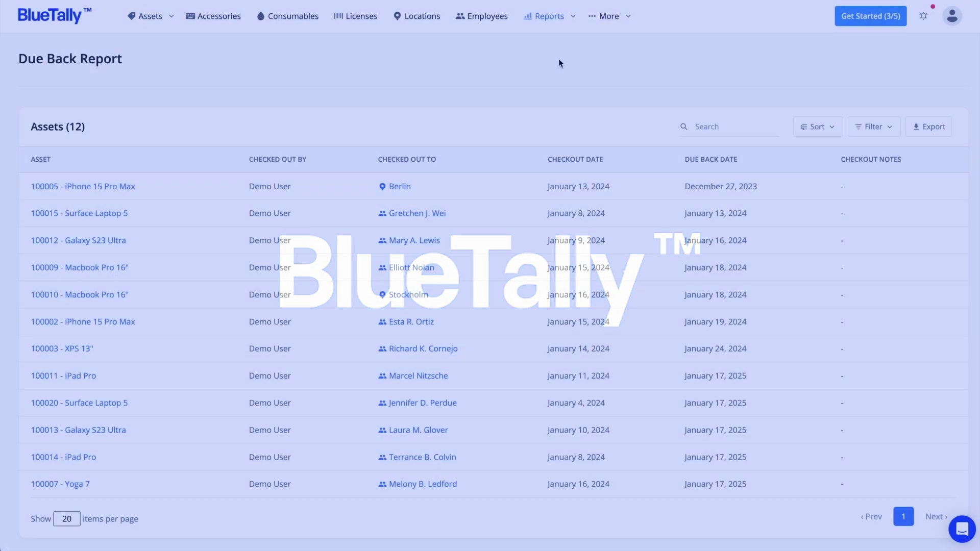
Switch to BlueTally and view the End of Life & Warranty report among the available asset reports.
left_click(549, 16)
left_click(571, 118)
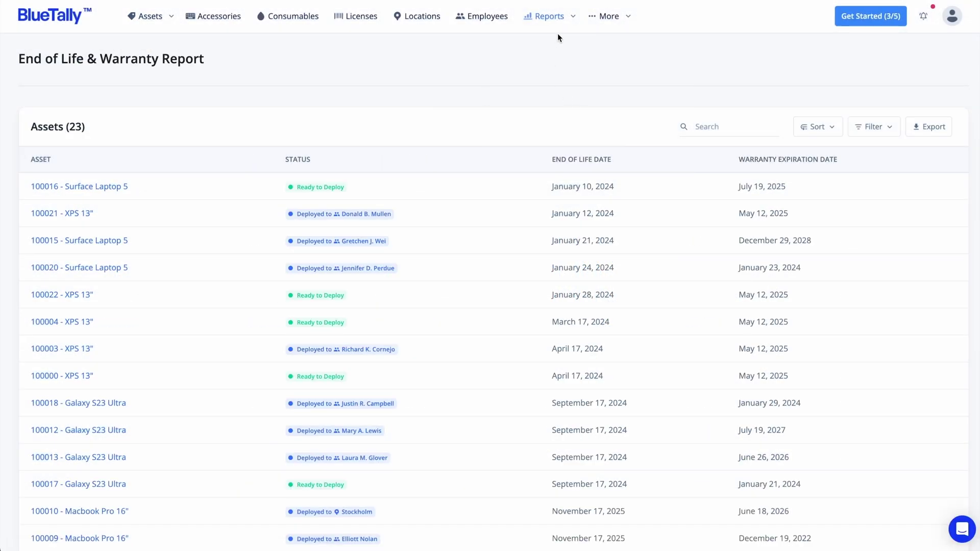
mouse_move(557, 38)
left_click(563, 141)
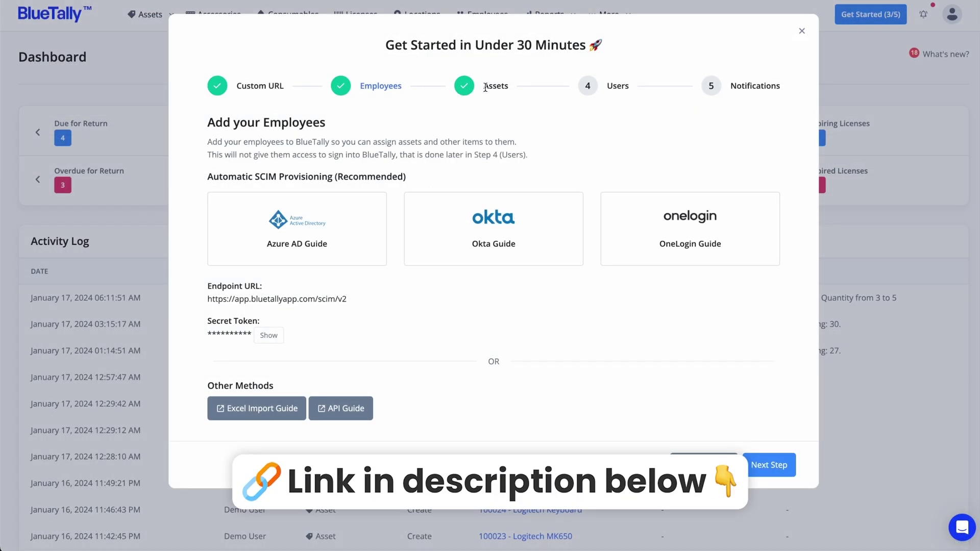
View the Users stage of BlueTally's Get Started guide and browse the available integrations on its website.
left_click(514, 94)
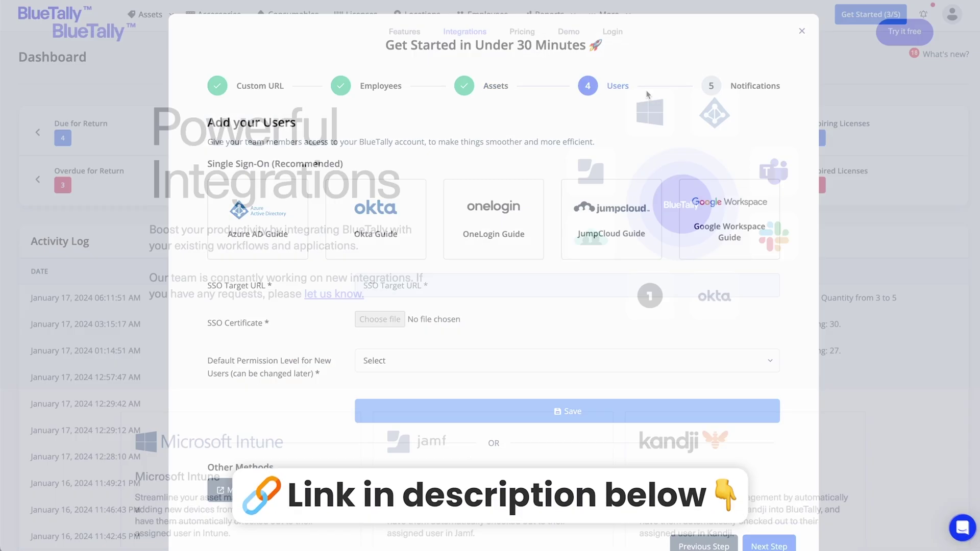
scroll(490, 306, "down", 2)
scroll(490, 307, "down", 5)
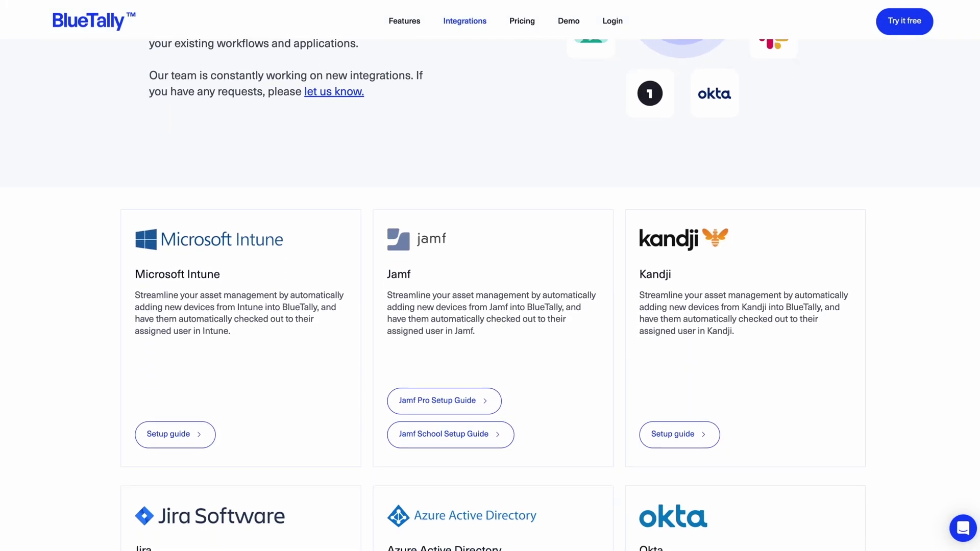